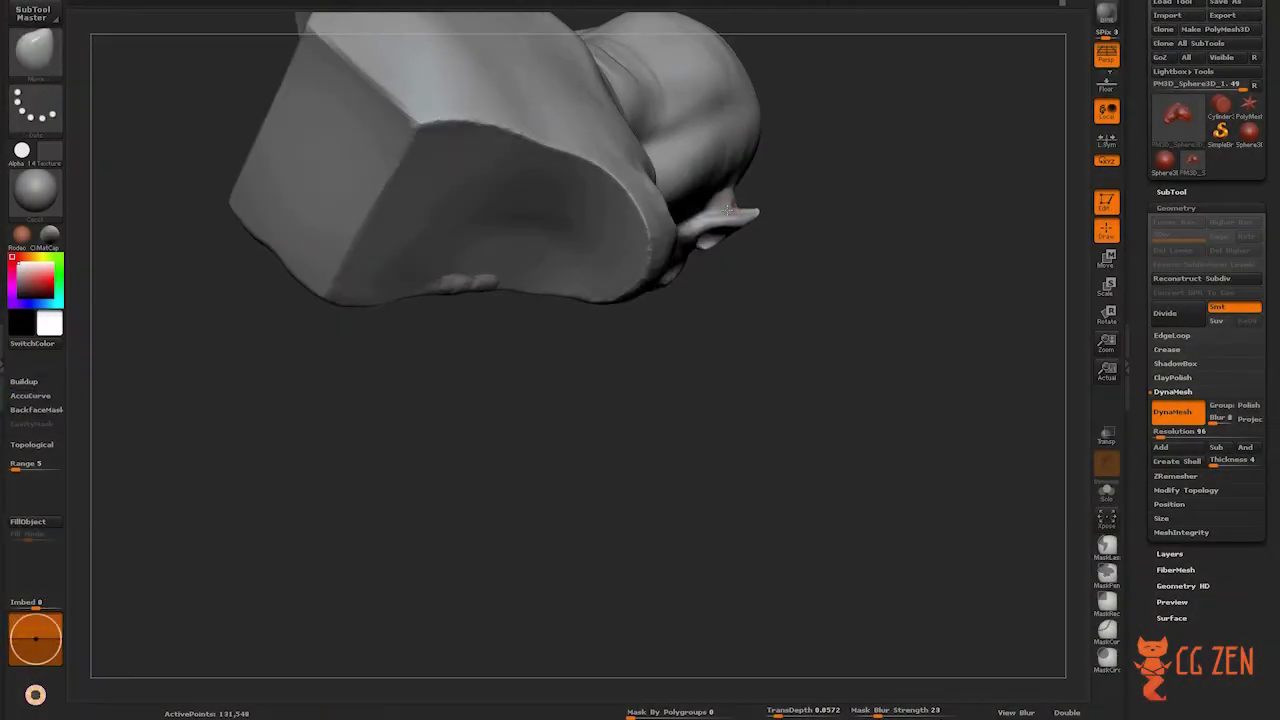
# Bring up the quick brush and colour palette over the alien bust sculpt.
pyautogui.press('space')
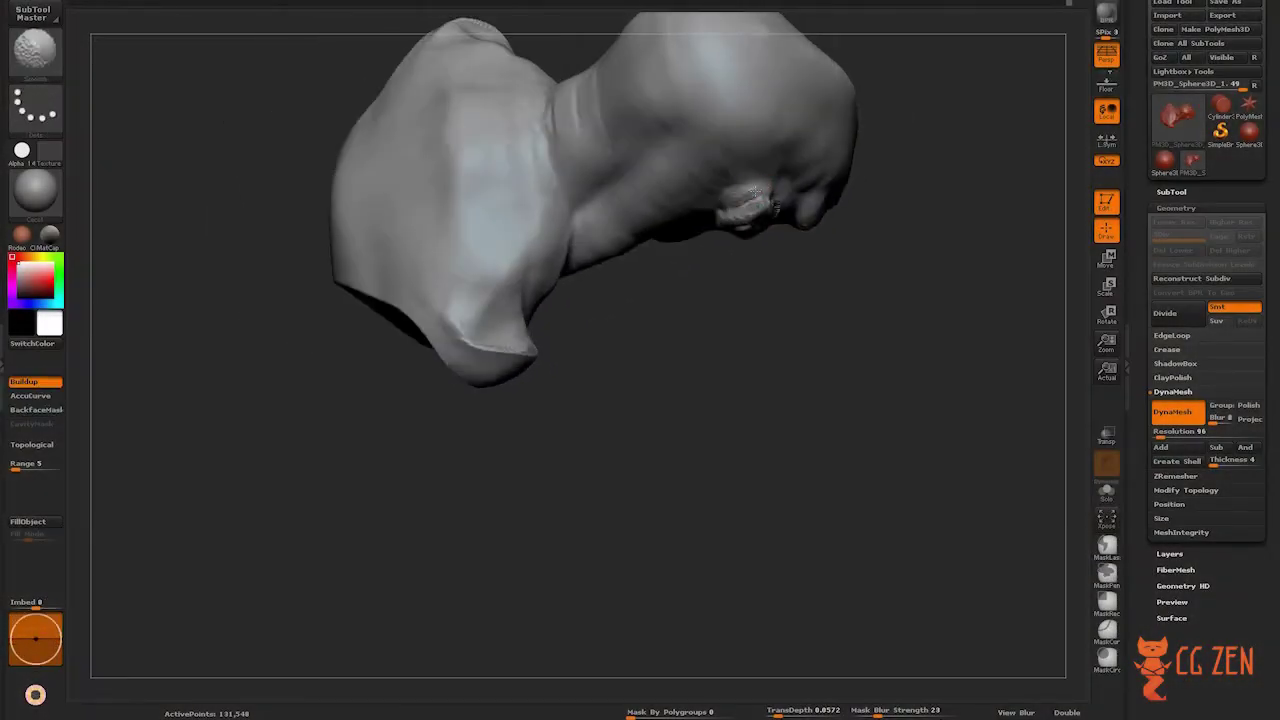
# Turn the bust to its ear side and hide everything outside a box around the pointed ear.
pyautogui.moveTo(752, 190)
pyautogui.mouseDown()
pyautogui.moveTo(735, 175)
pyautogui.moveTo(716, 255)
pyautogui.moveTo(686, 254)
pyautogui.moveTo(696, 280)
pyautogui.moveTo(680, 300)
pyautogui.mouseUp()
pyautogui.press('space')
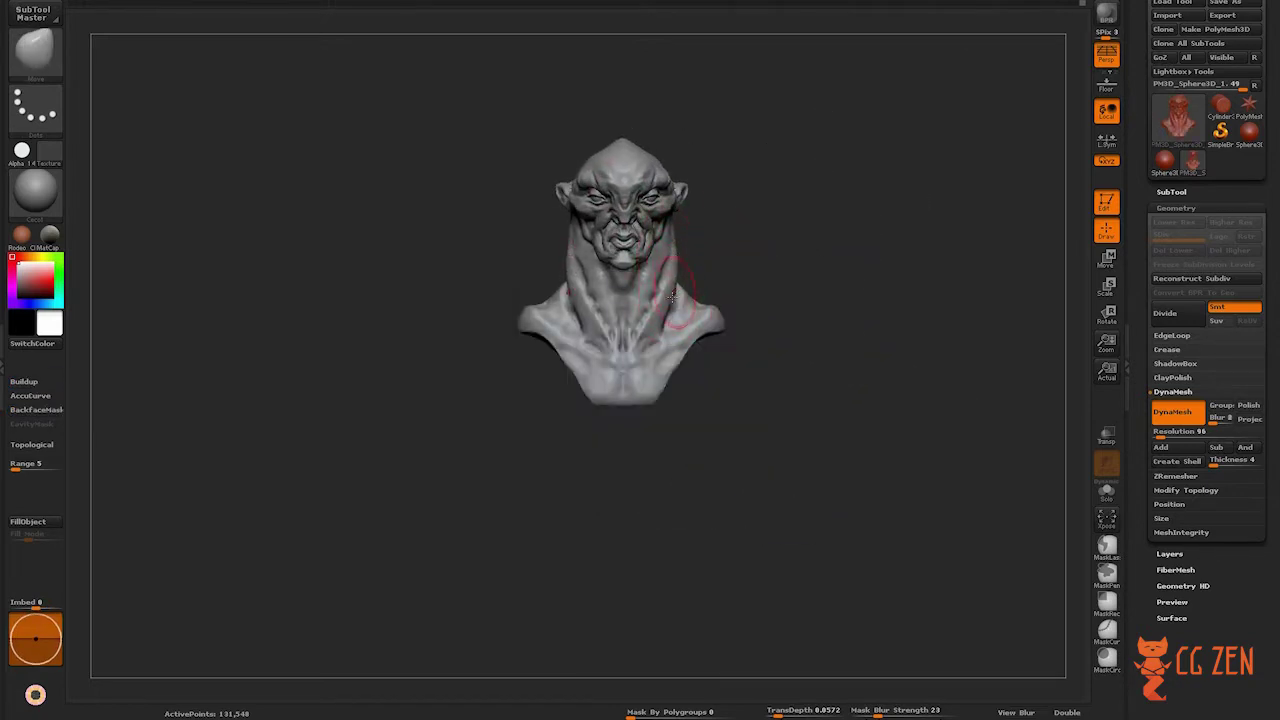
pyautogui.moveTo(670, 296)
pyautogui.mouseDown()
pyautogui.moveTo(638, 308)
pyautogui.moveTo(663, 272)
pyautogui.moveTo(746, 243)
pyautogui.moveTo(640, 300)
pyautogui.mouseUp()
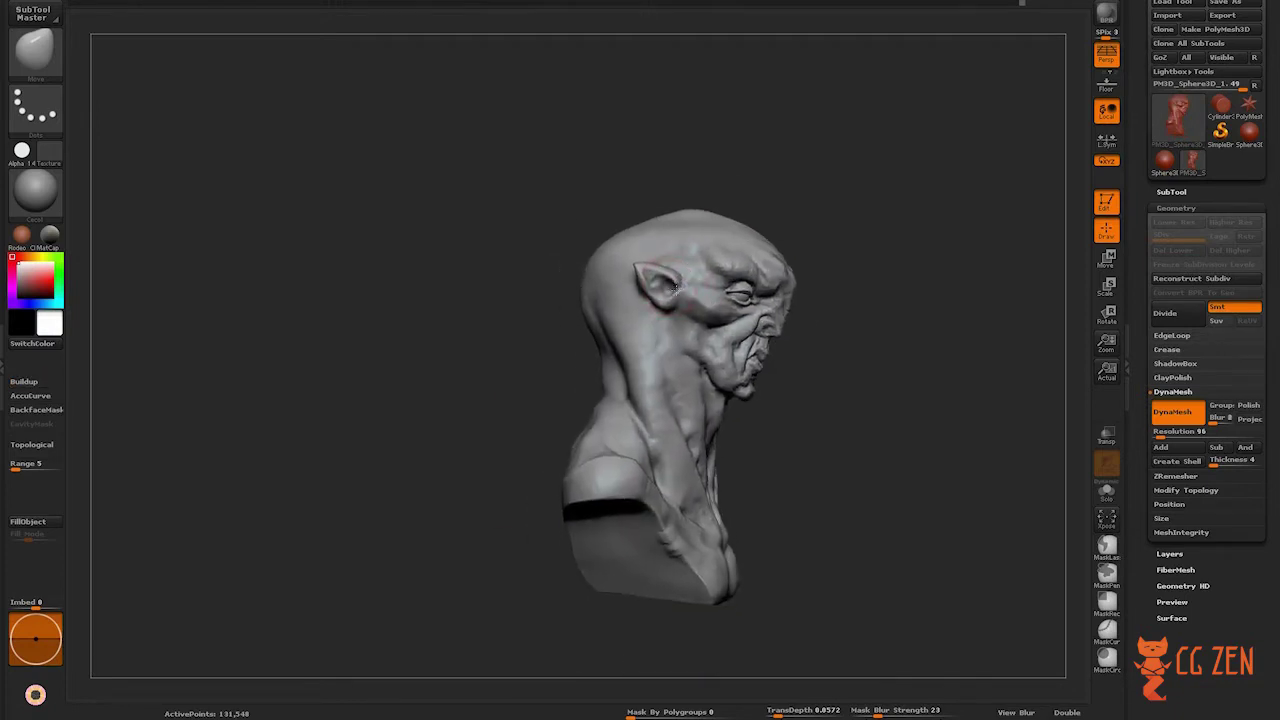
pyautogui.keyDown('ctrl'); pyautogui.keyDown('shift'); pyautogui.moveTo(619, 199); pyautogui.dragTo(651, 233); pyautogui.keyUp('shift'); pyautogui.keyUp('ctrl')
pyautogui.keyDown('ctrl'); pyautogui.keyDown('shift'); pyautogui.moveTo(689, 320); pyautogui.dragTo(691, 285); pyautogui.keyUp('shift'); pyautogui.keyUp('ctrl')
# Turn the isolated ear region toward the face, ready to shape its inner bowl.
pyautogui.keyDown('ctrl'); pyautogui.keyDown('shift'); pyautogui.click(804, 226); pyautogui.keyUp('shift'); pyautogui.keyUp('ctrl')
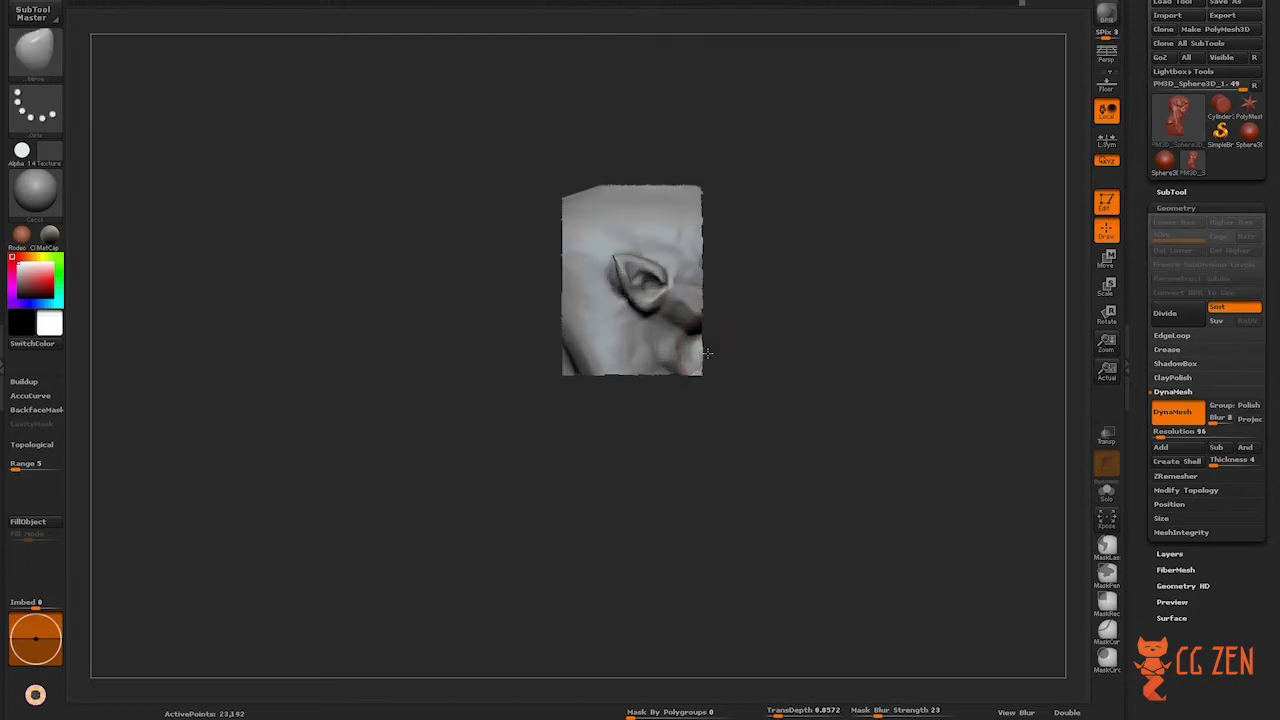
pyautogui.moveTo(760, 262); pyautogui.dragTo(780, 262)
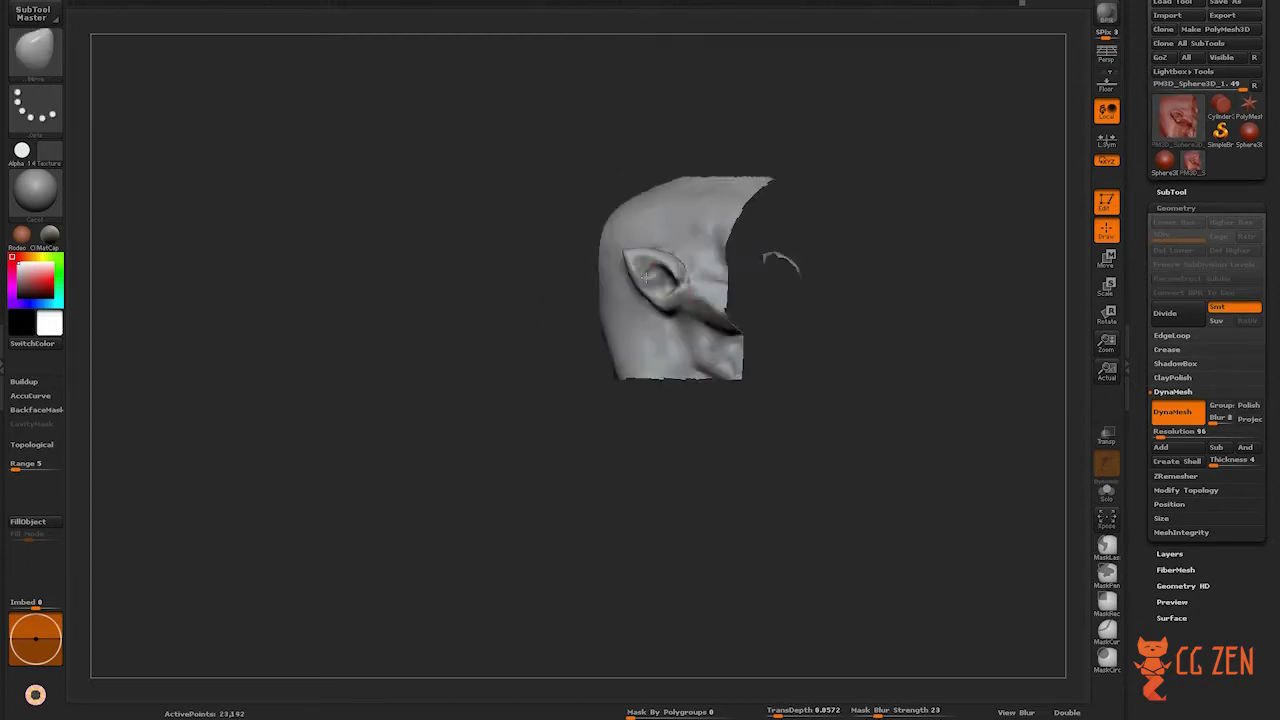
pyautogui.moveTo(645, 290)
pyautogui.mouseDown()
pyautogui.moveTo(705, 286)
pyautogui.moveTo(660, 285)
pyautogui.moveTo(686, 266)
pyautogui.moveTo(666, 292)
pyautogui.moveTo(692, 285)
pyautogui.moveTo(679, 280)
pyautogui.mouseUp()
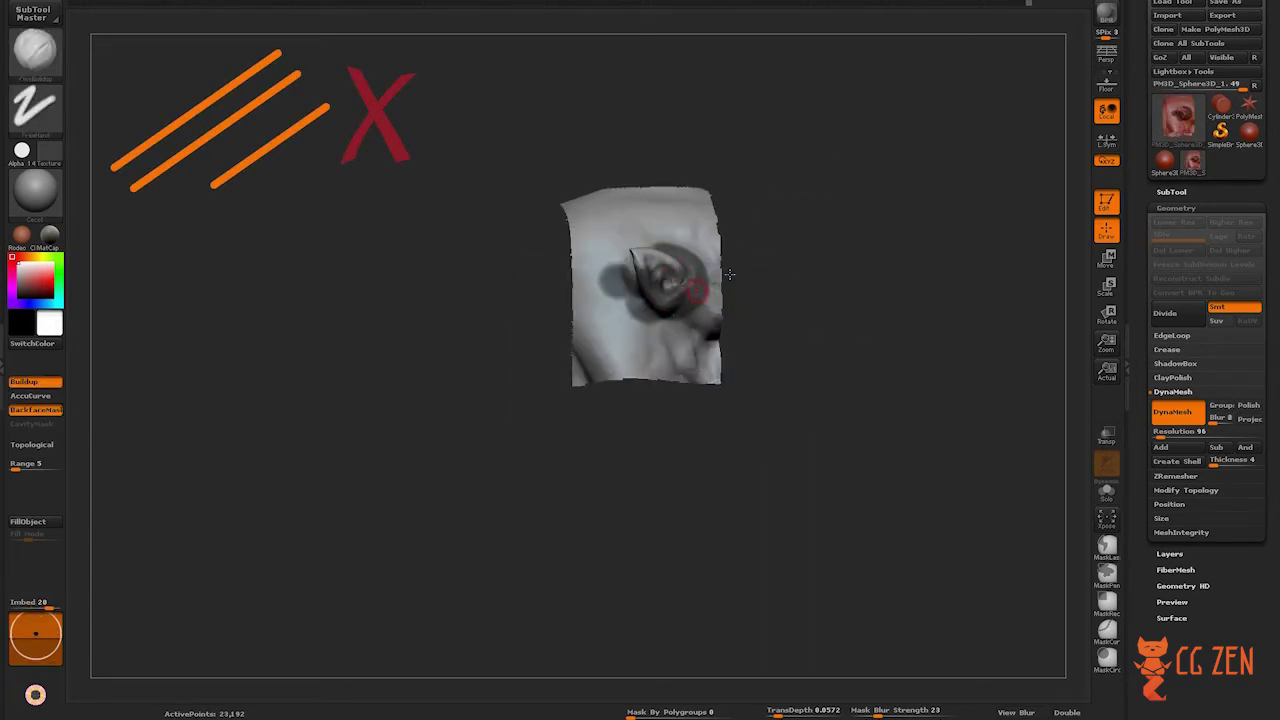
# Switch to ClayBuildup and add clay along the ear's rim and inner folds.
pyautogui.press('space')
pyautogui.moveTo(664, 287)
pyautogui.mouseDown()
pyautogui.moveTo(681, 261)
pyautogui.moveTo(666, 200)
pyautogui.moveTo(692, 291)
pyautogui.moveTo(657, 268)
pyautogui.mouseUp()
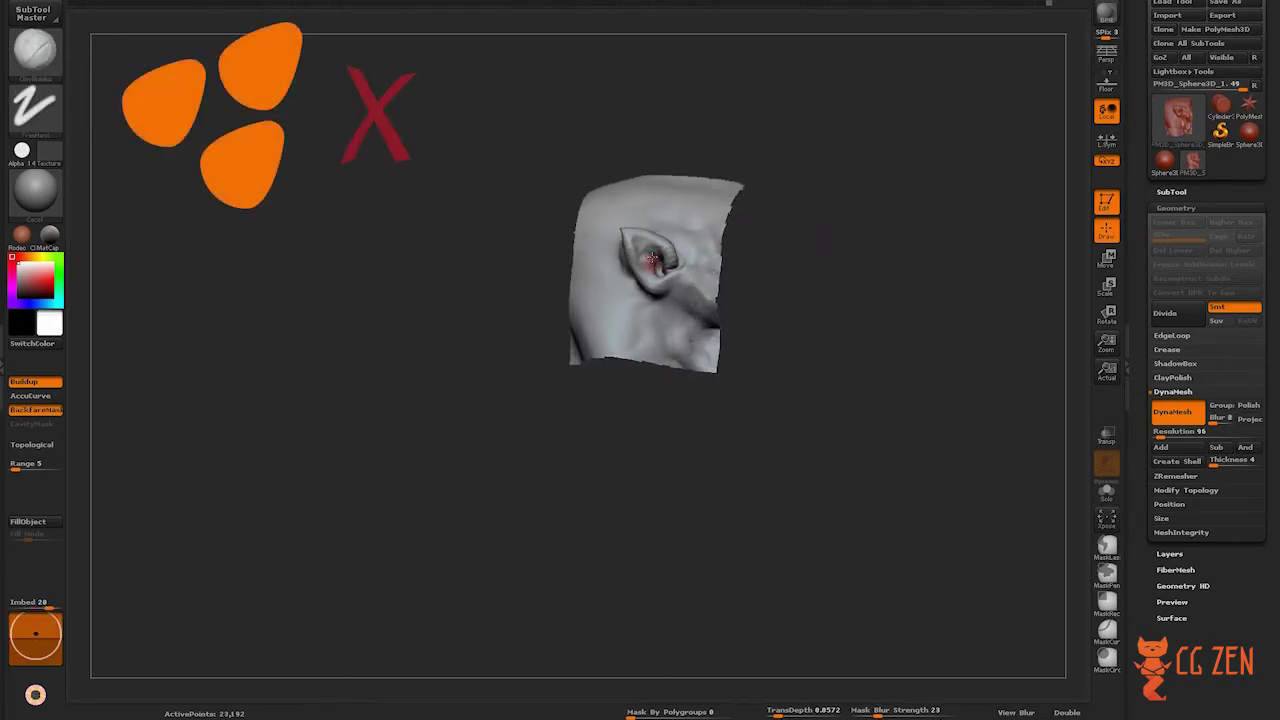
# Shift-smooth the ear from a top-down angle and pick a fine carving brush for ridges.
pyautogui.press('shift')
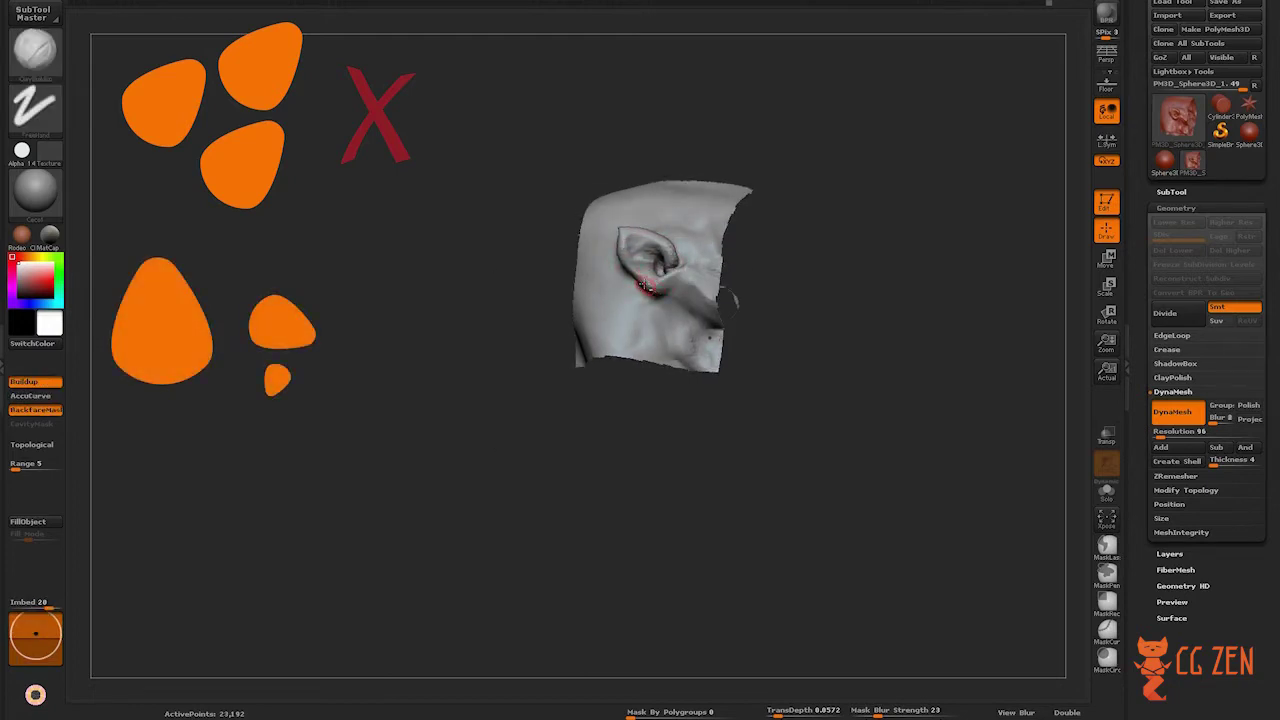
pyautogui.moveTo(645, 272)
pyautogui.mouseDown()
pyautogui.moveTo(658, 285)
pyautogui.moveTo(645, 287)
pyautogui.moveTo(645, 235)
pyautogui.moveTo(655, 262)
pyautogui.moveTo(600, 280)
pyautogui.moveTo(644, 286)
pyautogui.moveTo(701, 248)
pyautogui.mouseUp()
pyautogui.press('space')
pyautogui.press('space')
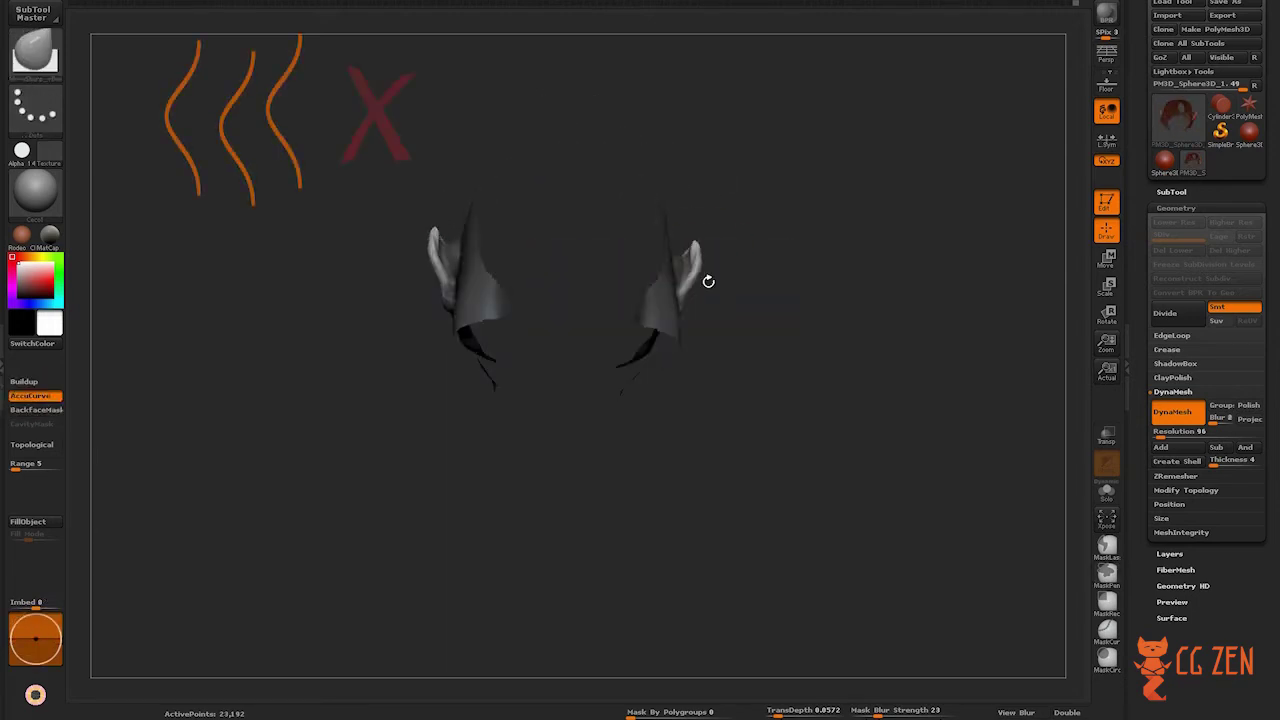
# Rotate round to a side view of the ear and select the Move brush (BMV).
pyautogui.moveTo(708, 281)
pyautogui.mouseDown()
pyautogui.moveTo(571, 214)
pyautogui.moveTo(702, 241)
pyautogui.mouseUp()
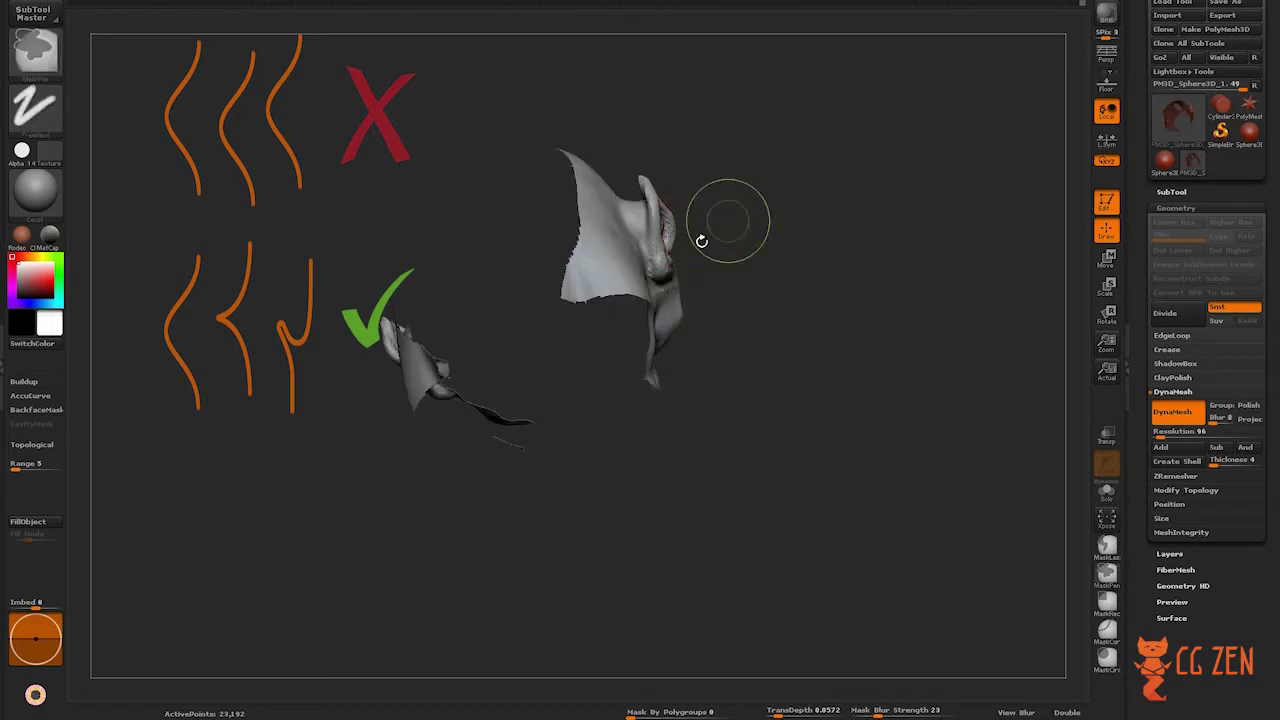
pyautogui.press('b')
pyautogui.press('m')
pyautogui.press('v')
pyautogui.moveTo(702, 241)
pyautogui.mouseDown()
pyautogui.moveTo(660, 229)
pyautogui.moveTo(631, 198)
pyautogui.moveTo(677, 218)
pyautogui.moveTo(668, 228)
pyautogui.mouseUp()
# Switch to SnakeHook (BSH), then ClayBuildup (BCB), to hook and build up the rim.
pyautogui.press('b')
pyautogui.press('s')
pyautogui.press('h')
pyautogui.press('b')
pyautogui.press('c')
pyautogui.press('b')
pyautogui.press('b')
pyautogui.press('c')
pyautogui.press('b')
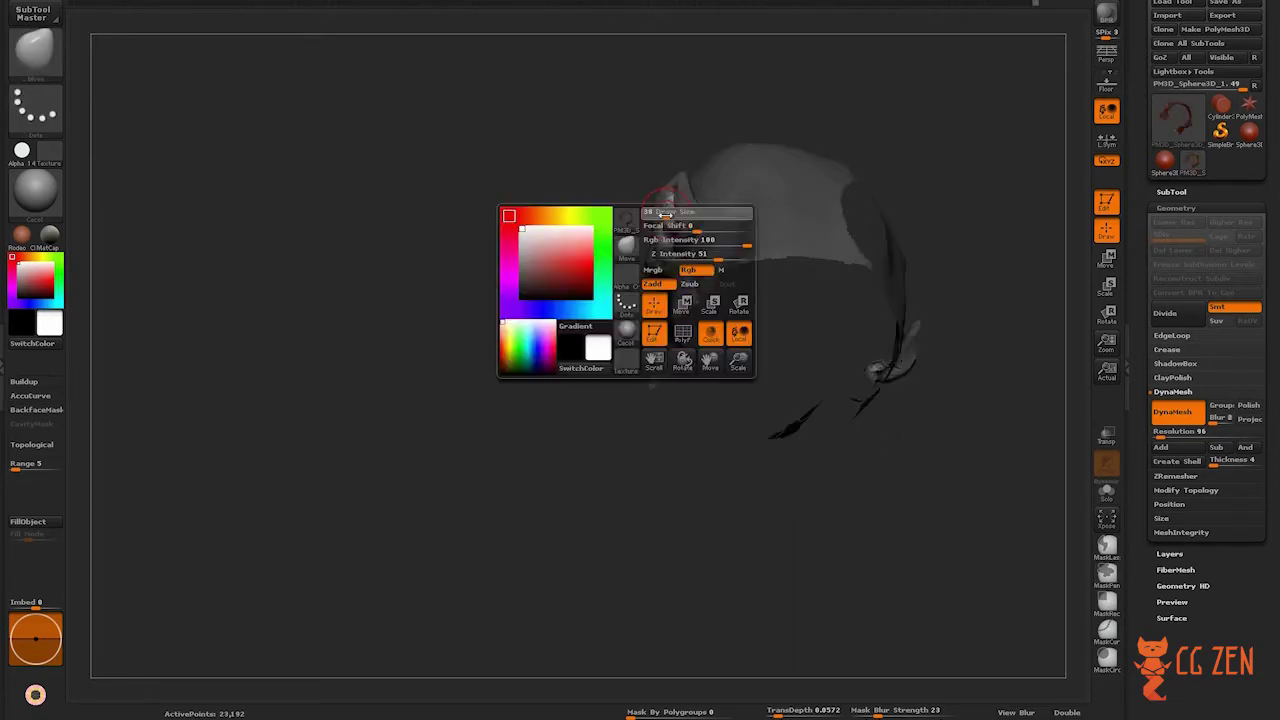
# Sculpt detail into the ear's inner bowl, then smooth the skin around the ear.
pyautogui.keyDown('ctrl'); pyautogui.moveTo(685, 185); pyautogui.dragTo(644, 274); pyautogui.keyUp('ctrl')
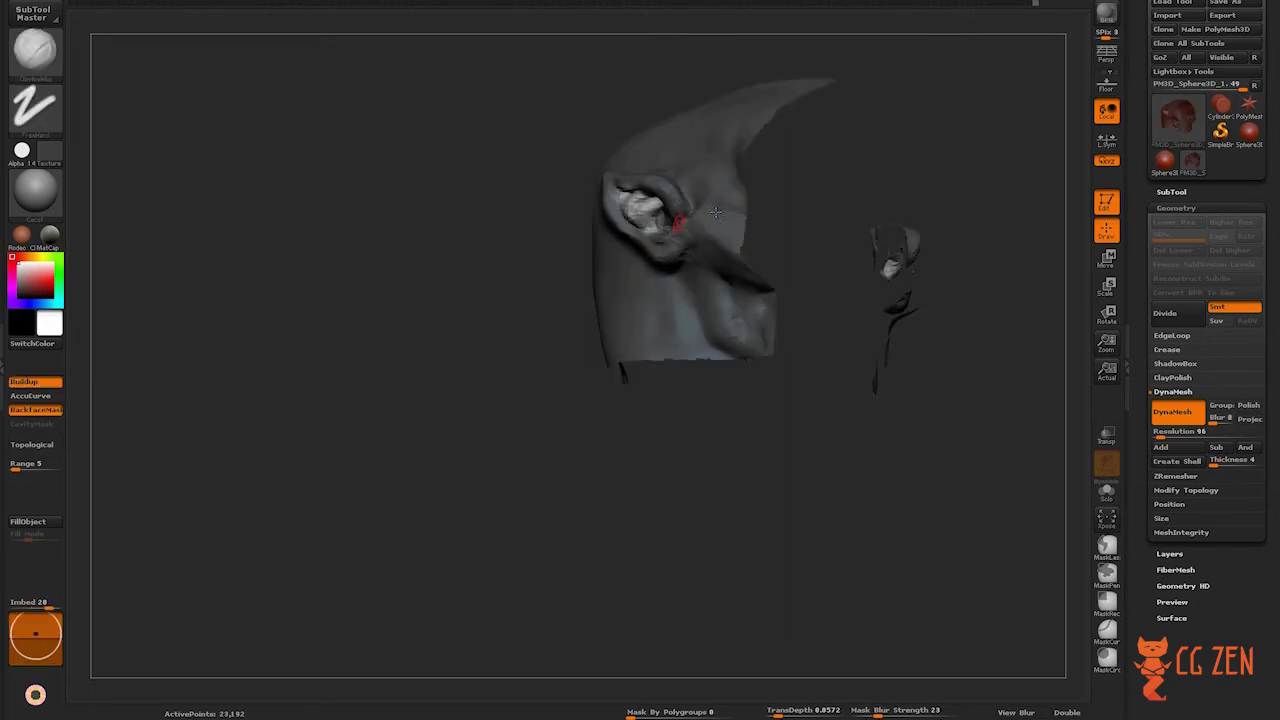
pyautogui.moveTo(649, 222)
pyautogui.keyDown('shift'); pyautogui.mouseDown()
pyautogui.moveTo(678, 235)
pyautogui.moveTo(673, 208)
pyautogui.mouseUp(); pyautogui.keyUp('shift')
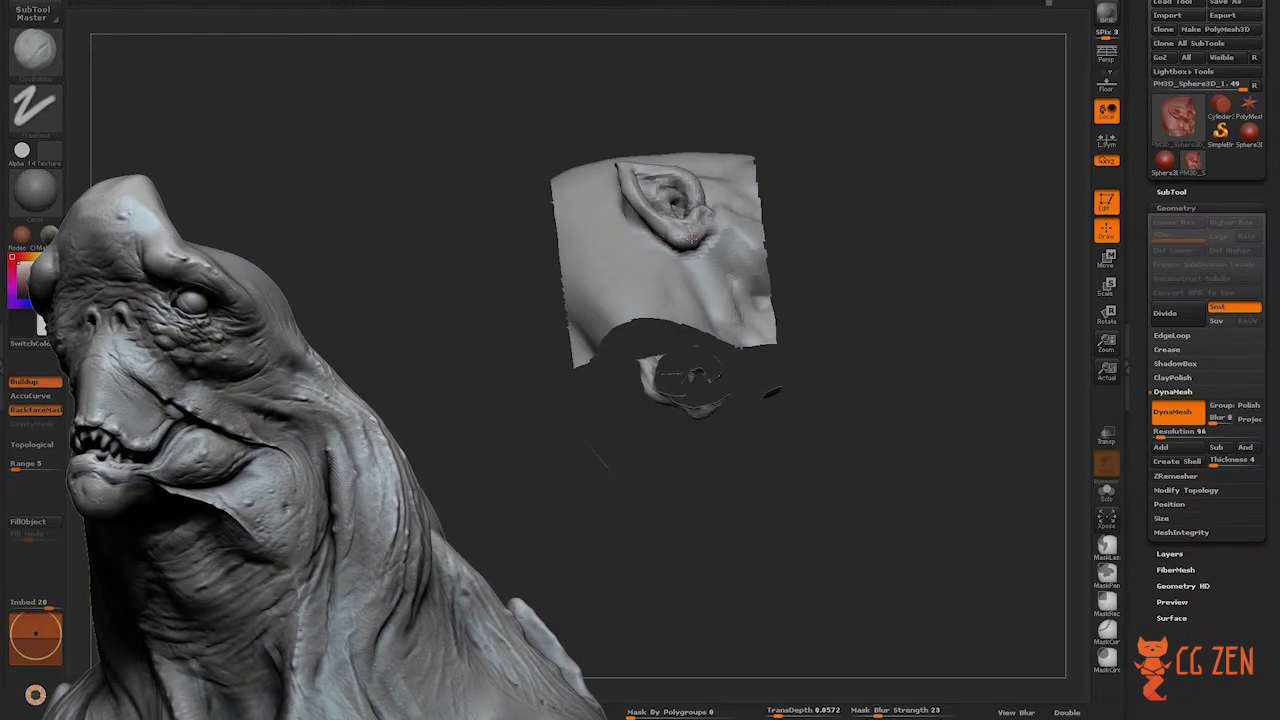
# Zoom out and rotate to a side view of the full bust with the finished ear.
pyautogui.moveTo(830, 240)
pyautogui.keyDown('shift'); pyautogui.mouseDown()
pyautogui.moveTo(863, 257)
pyautogui.moveTo(797, 251)
pyautogui.moveTo(777, 274)
pyautogui.moveTo(700, 250)
pyautogui.mouseUp(); pyautogui.keyUp('shift')
pyautogui.moveTo(593, 224)
pyautogui.mouseDown()
pyautogui.moveTo(723, 251)
pyautogui.moveTo(609, 296)
pyautogui.moveTo(665, 310)
pyautogui.moveTo(727, 358)
pyautogui.moveTo(528, 282)
pyautogui.moveTo(620, 251)
pyautogui.moveTo(620, 269)
pyautogui.moveTo(629, 264)
pyautogui.moveTo(611, 303)
pyautogui.mouseUp()
pyautogui.press('space')
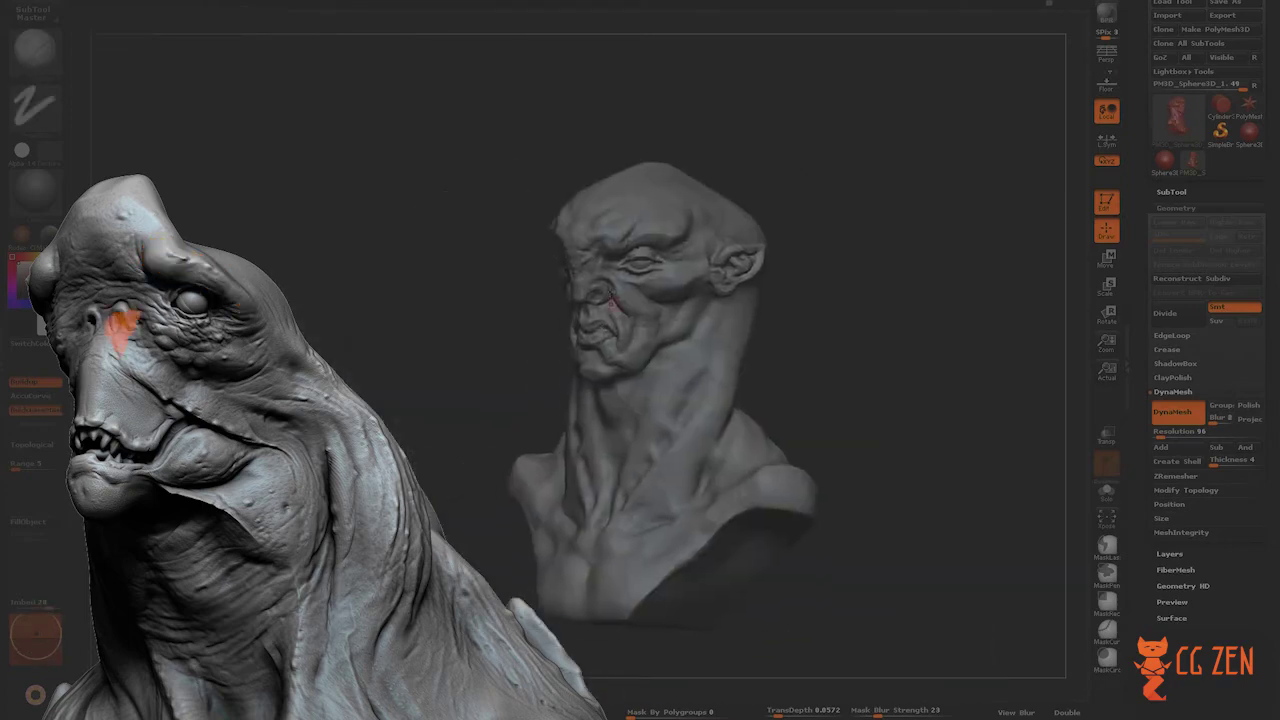